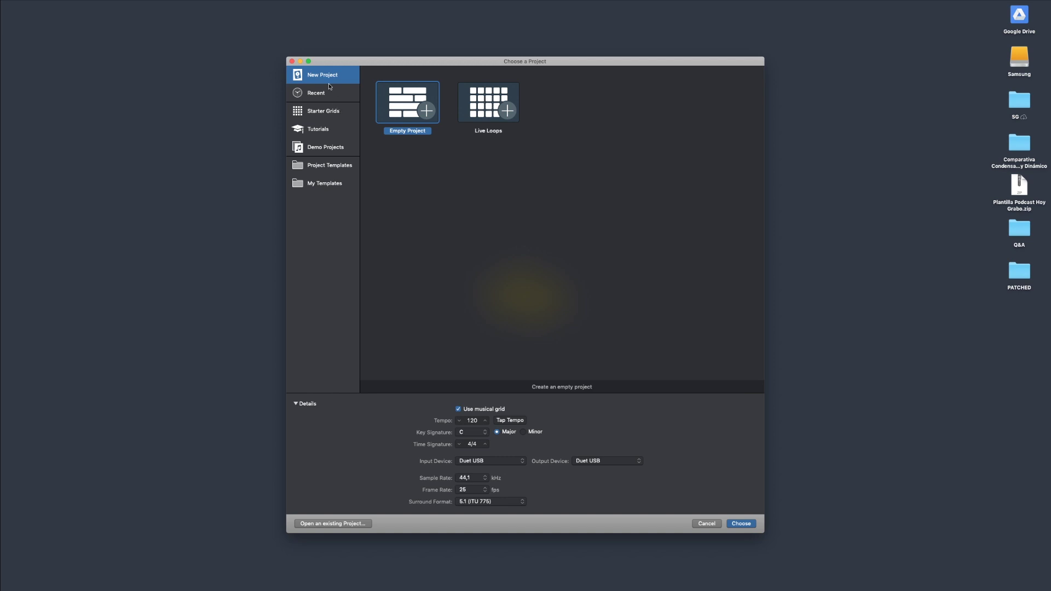
- Browse the Starter Grids, Tutorials and Demo Projects categories in the project chooser
click(323, 110)
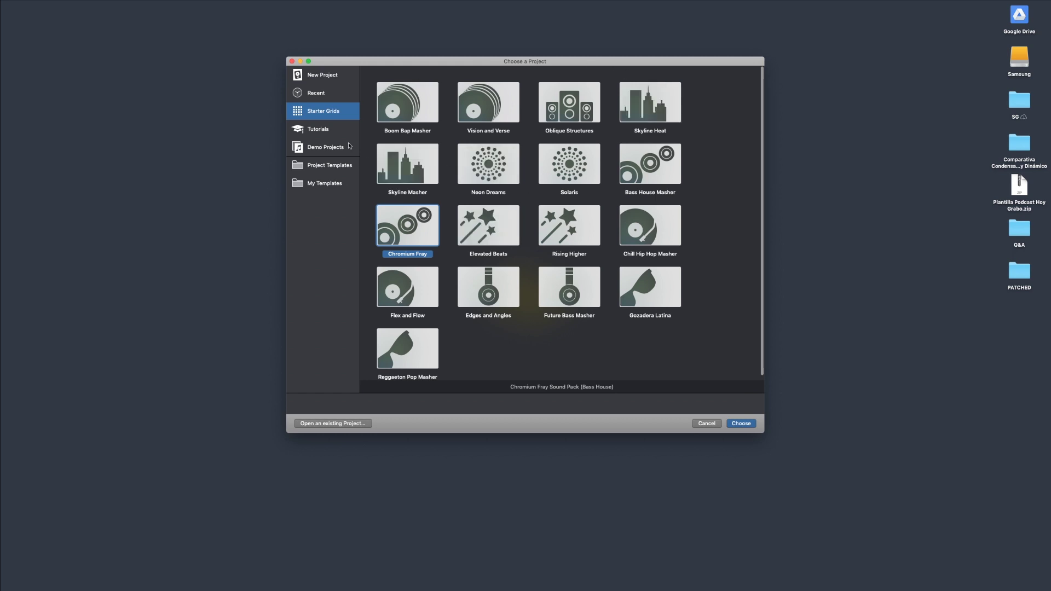
click(328, 130)
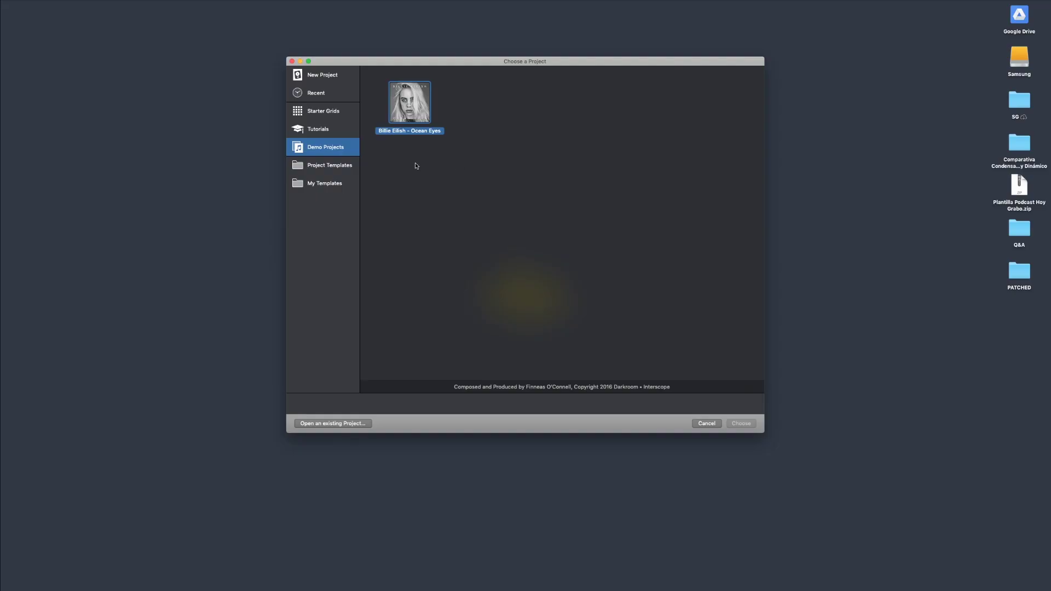
mouse_move(418, 112)
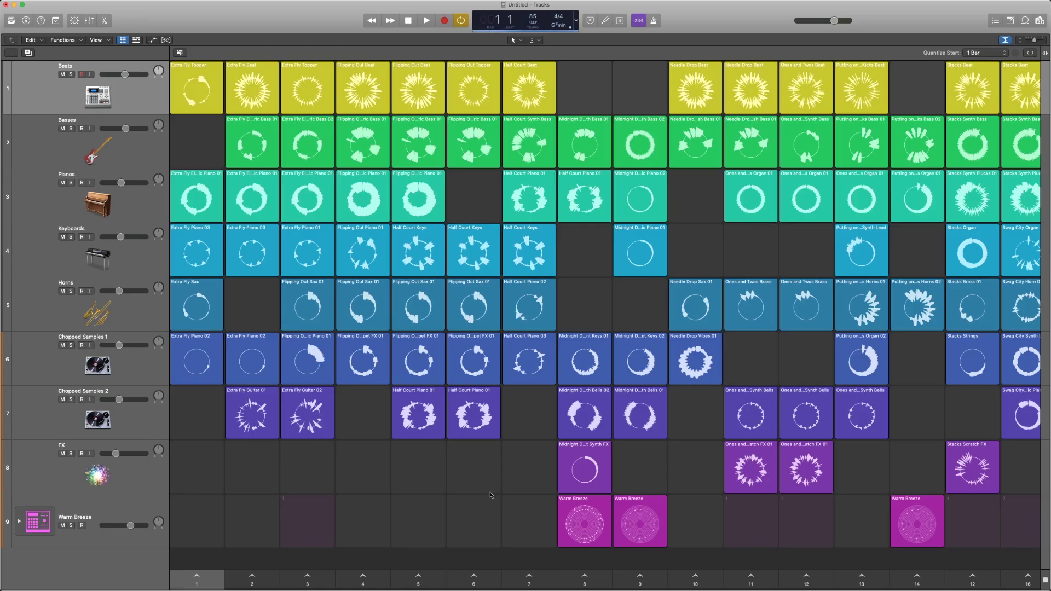
- Switch from the Live Loops grid to the Tracks area and select several track headers, ending on Beats
mouse_move(246, 222)
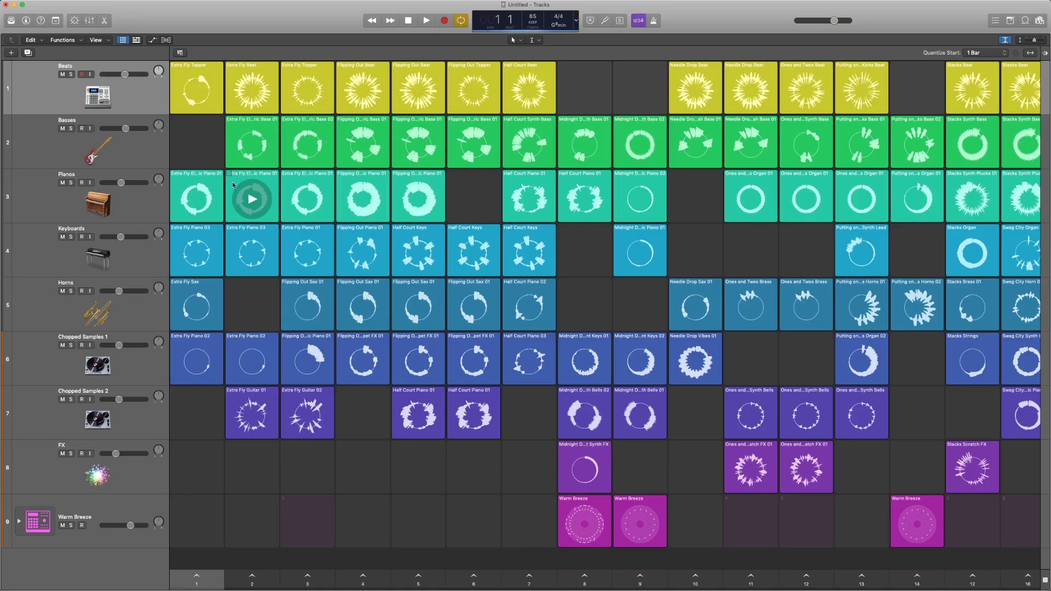
click(137, 41)
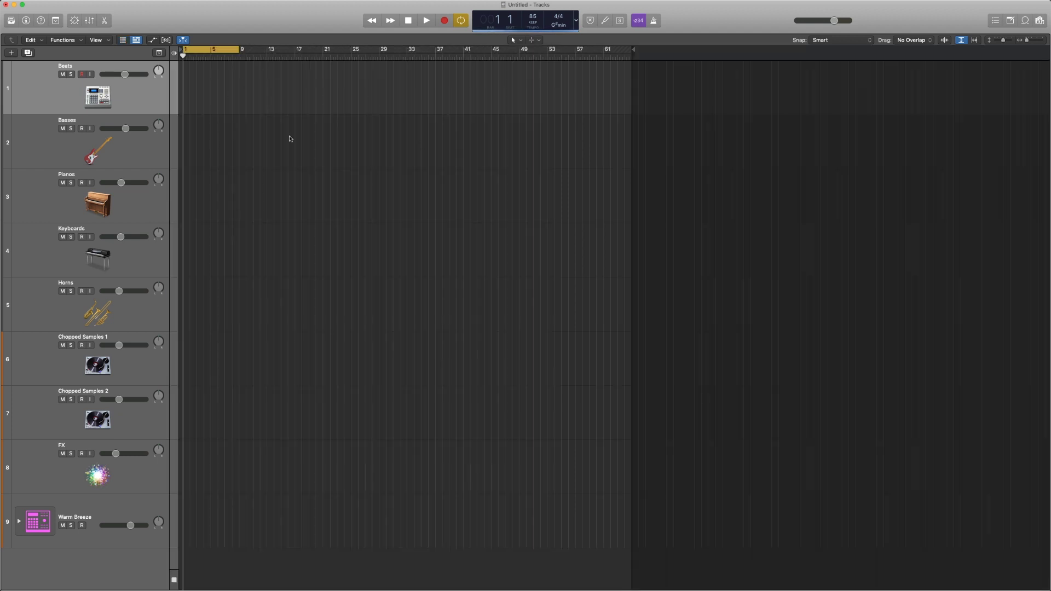
click(149, 145)
click(155, 210)
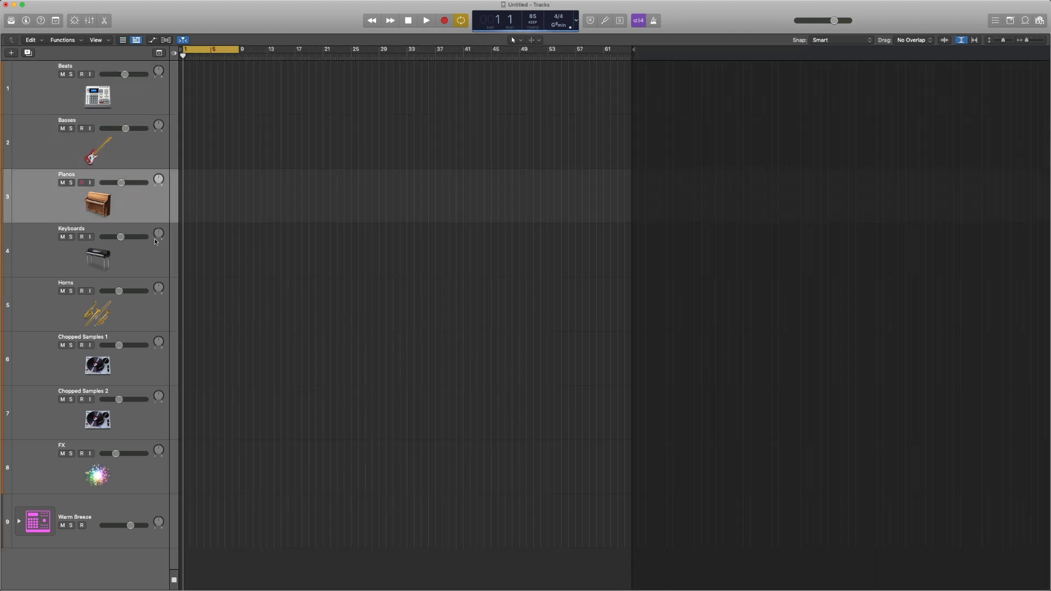
click(155, 238)
click(148, 143)
click(145, 105)
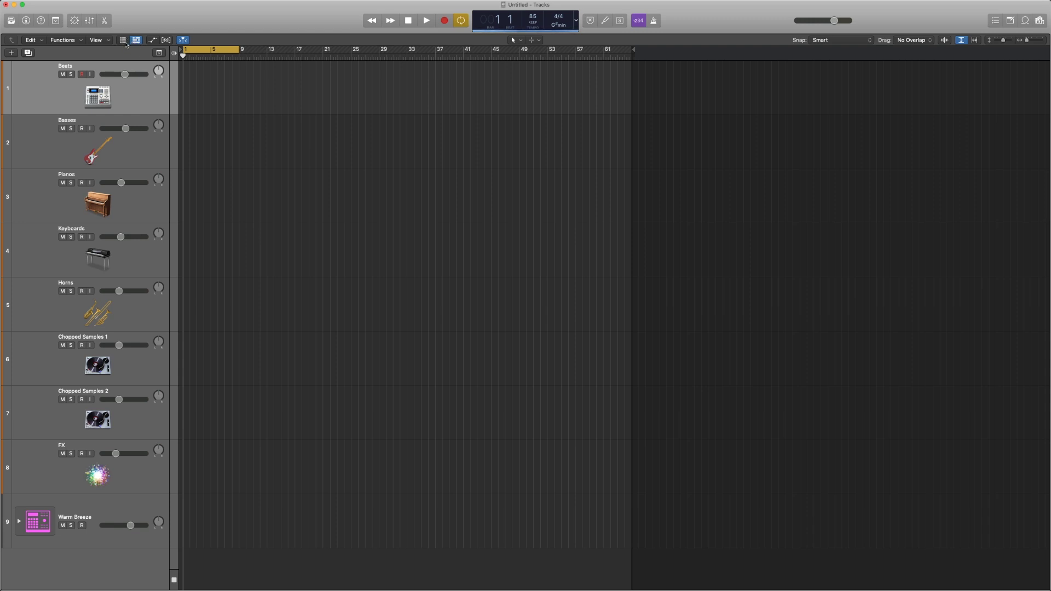
- Display the Live Loops grid beside the Tracks area, toggle between the two views, and finish on the grid alone
click(123, 42)
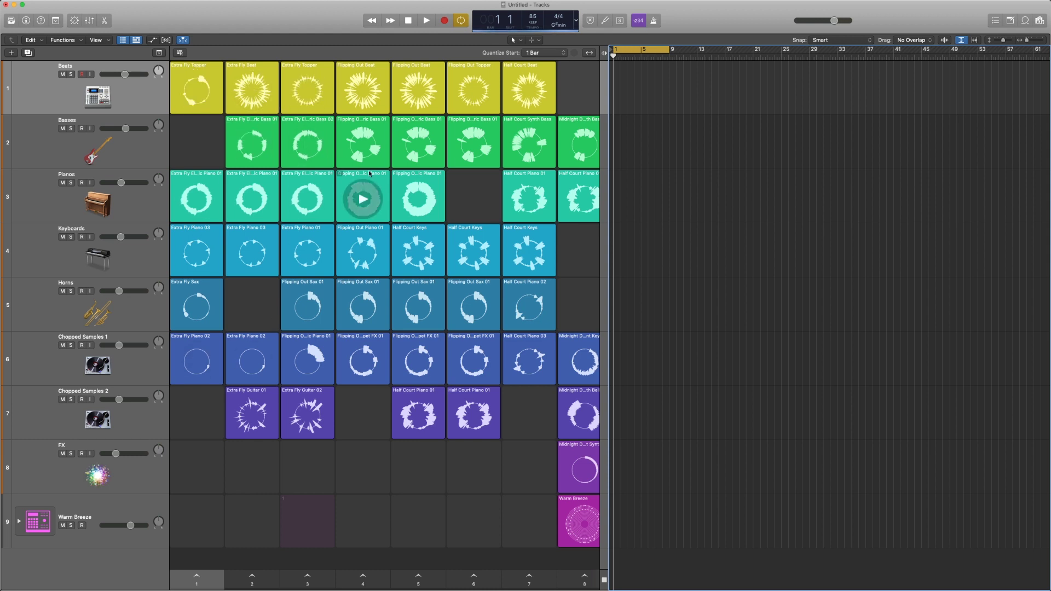
click(133, 42)
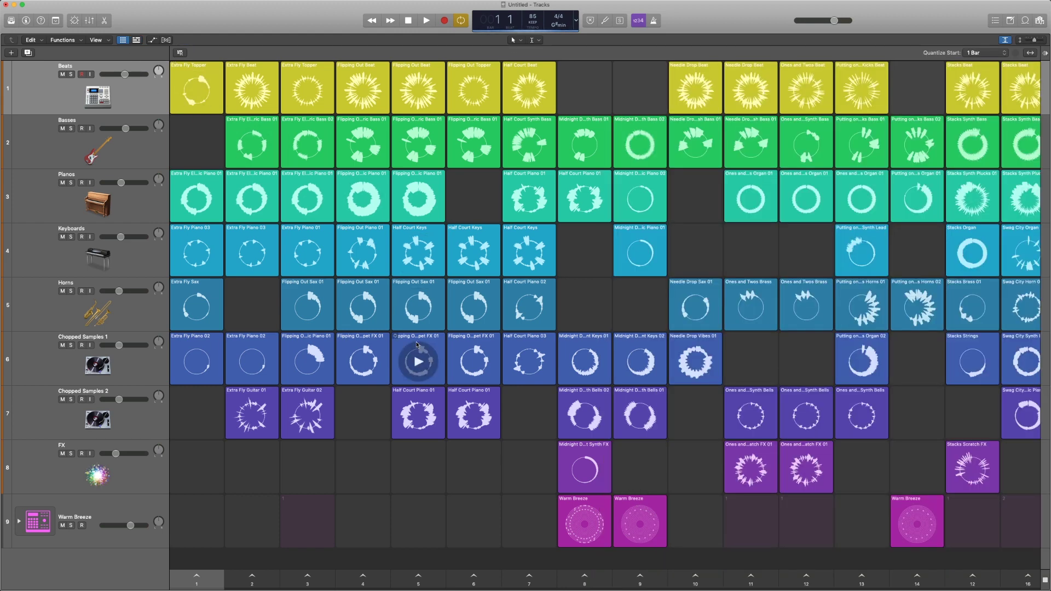
key(alt+b)
key(alt+b)
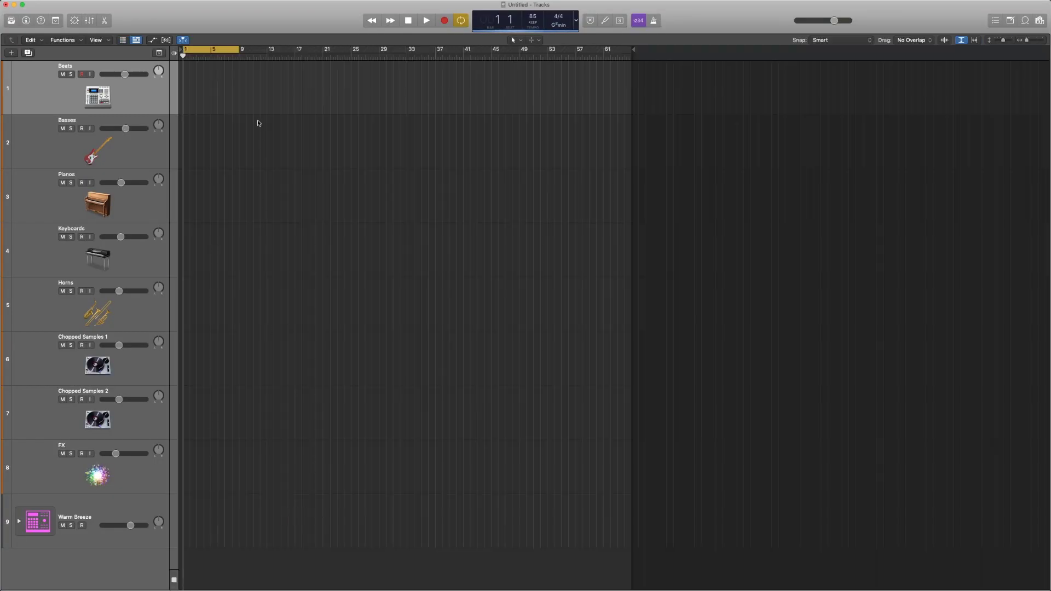
drag(605, 535, 226, 96)
key(alt+b)
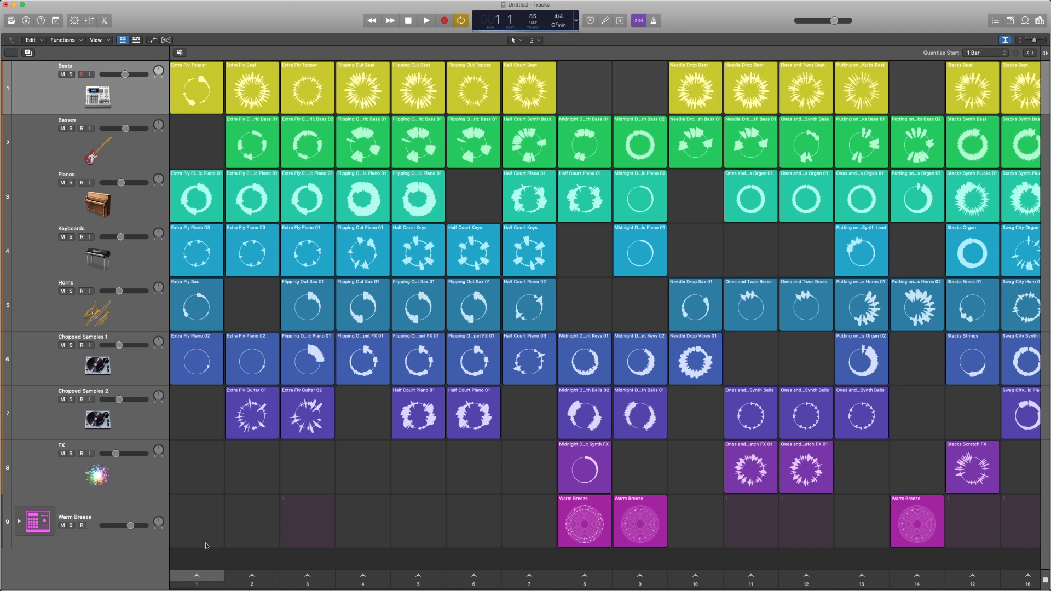
- Play scenes 1, 2 and 3 of the Live Loops grid in turn and stop all cells
click(203, 580)
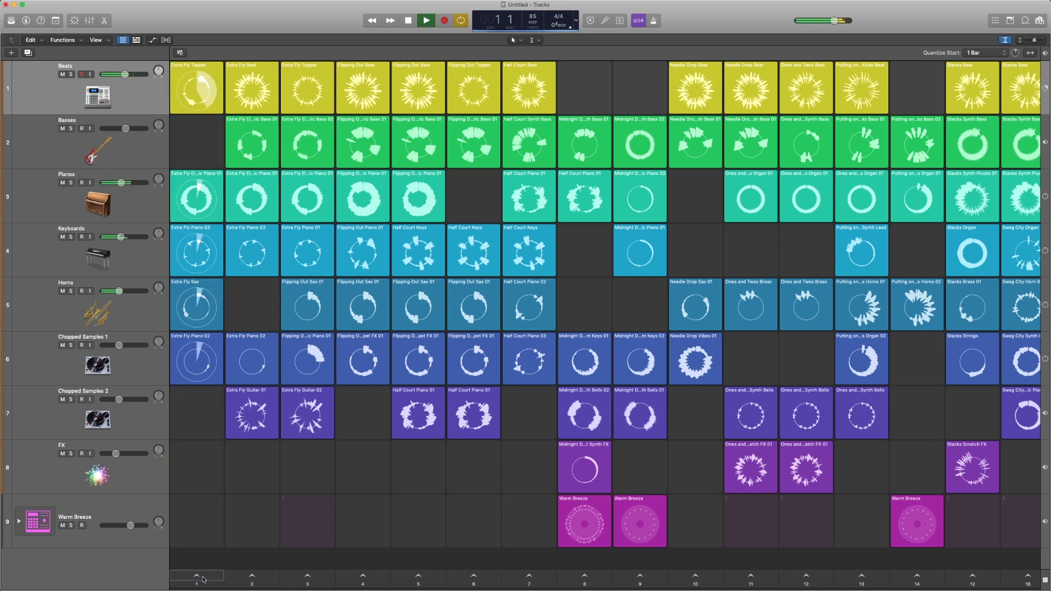
click(262, 580)
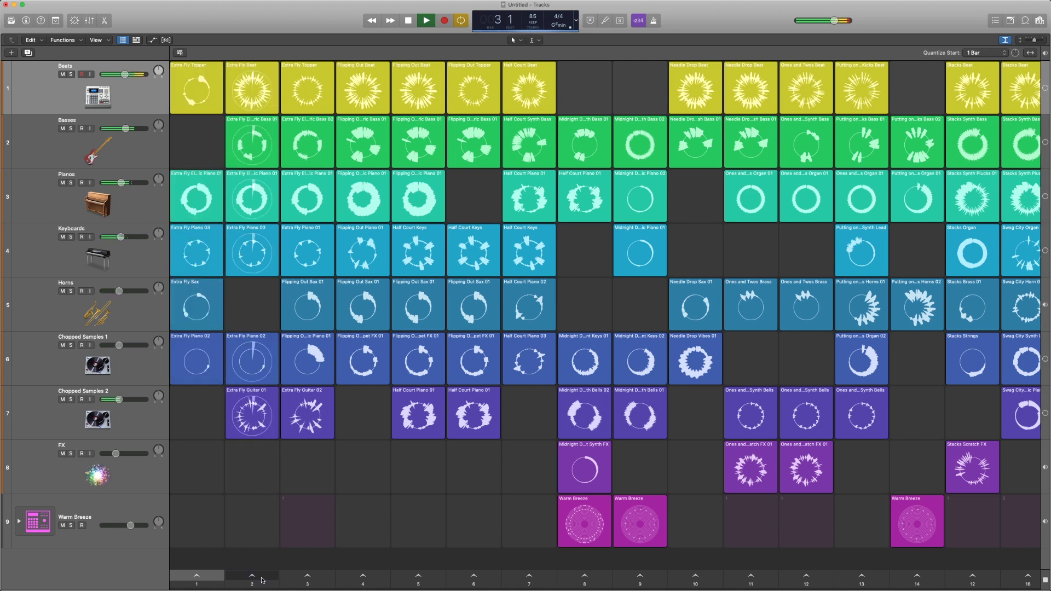
click(308, 578)
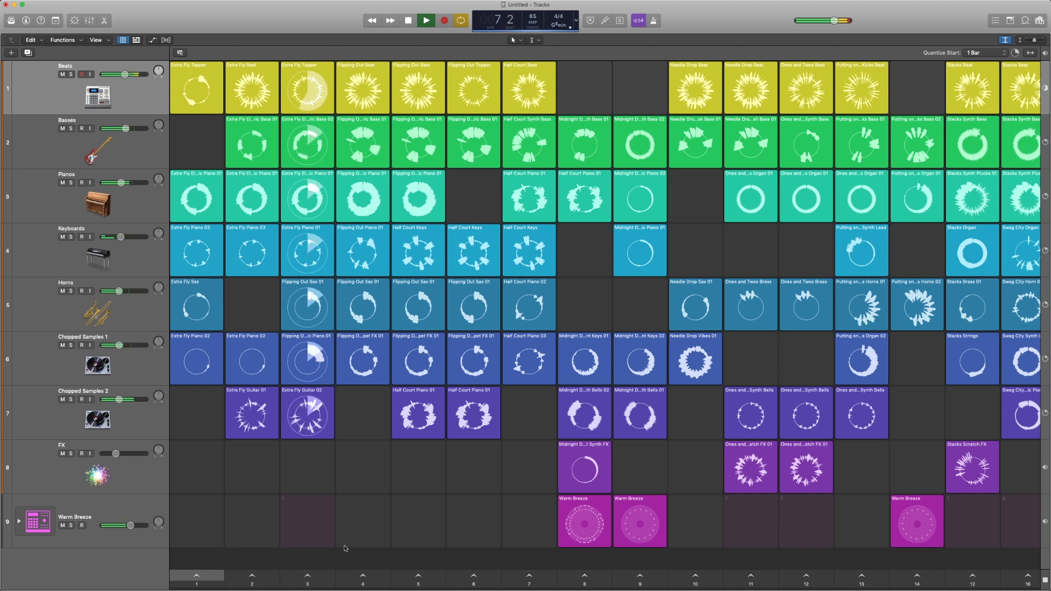
click(1045, 580)
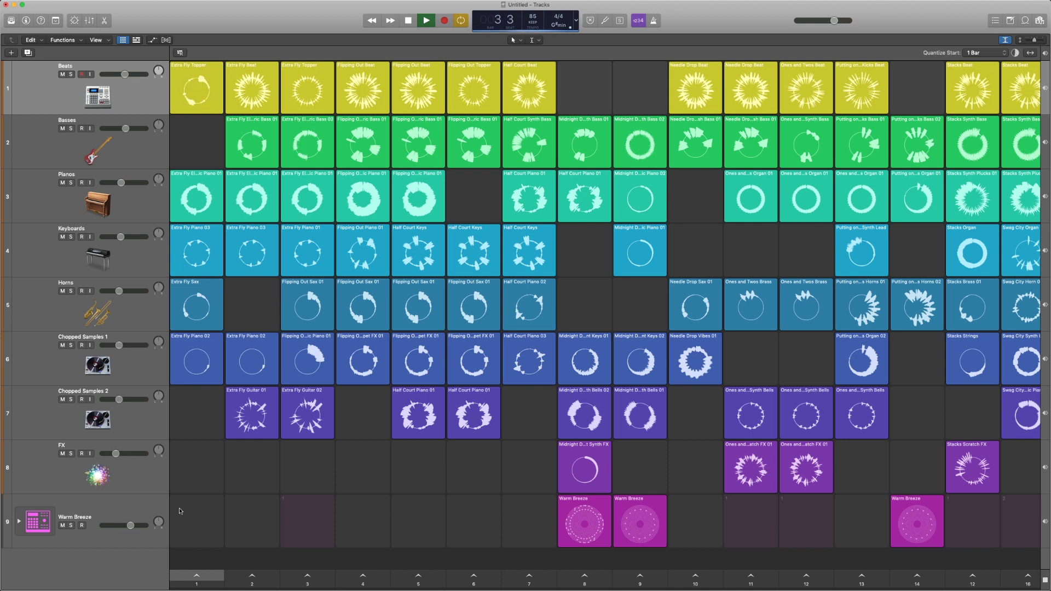
- Trigger individual loop cells: Beats in scenes 1 and 2, Basses in scene 3, and Pianos and Keyboards in scene 4
click(197, 92)
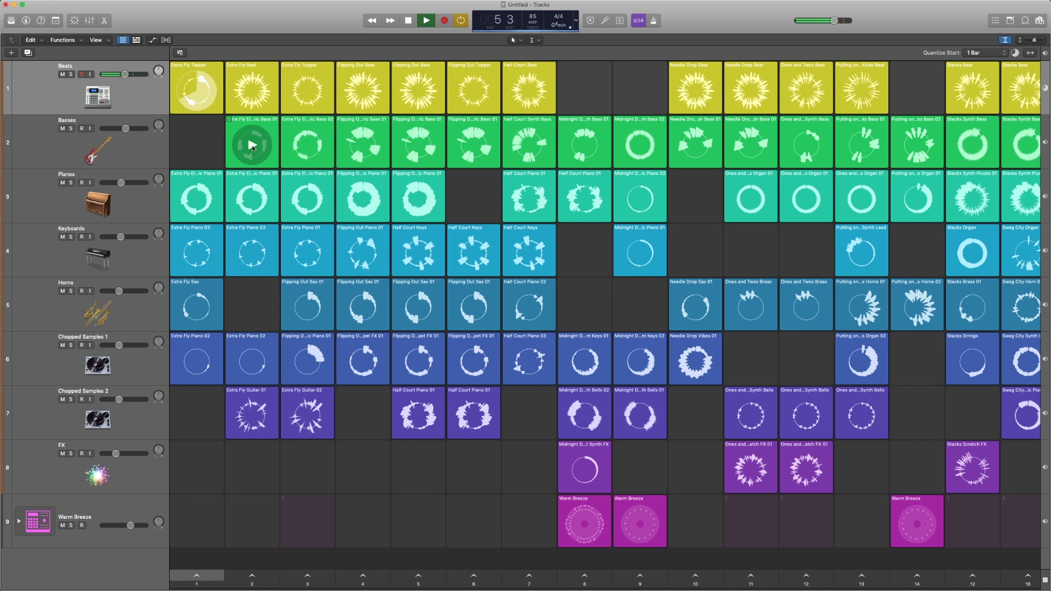
click(250, 90)
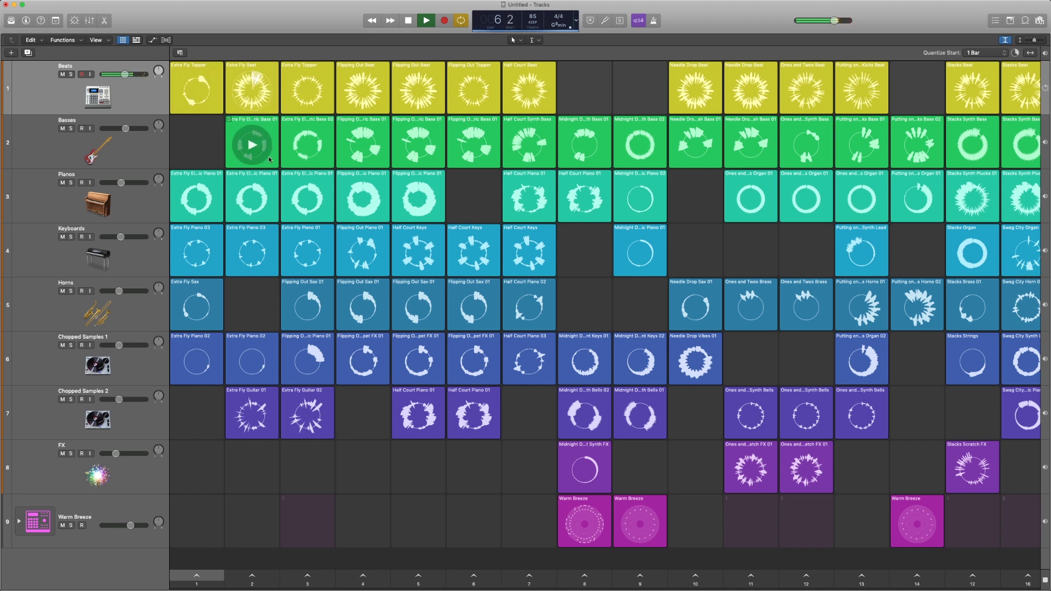
click(306, 145)
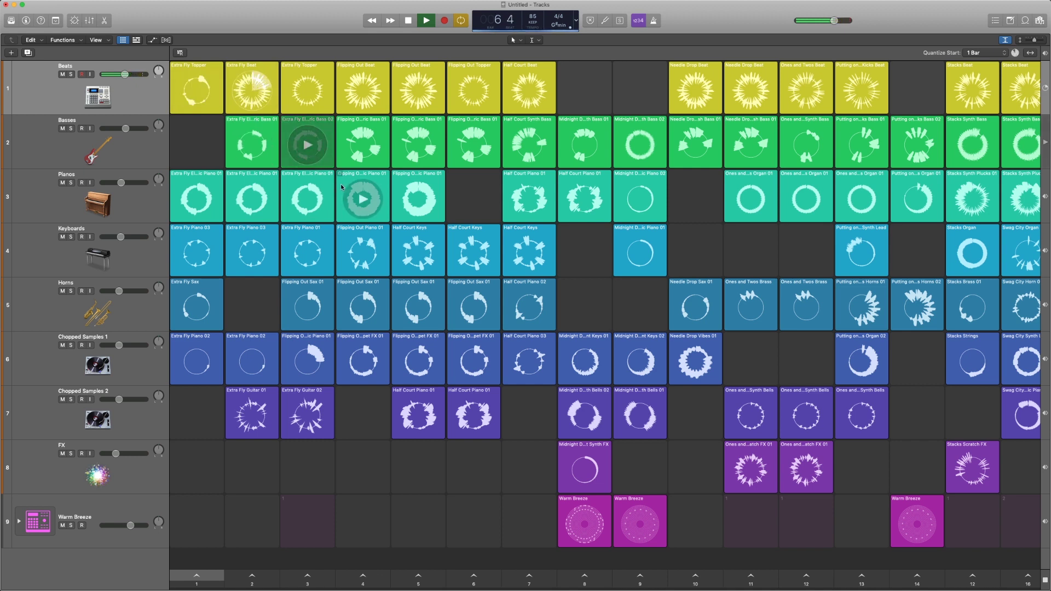
click(364, 200)
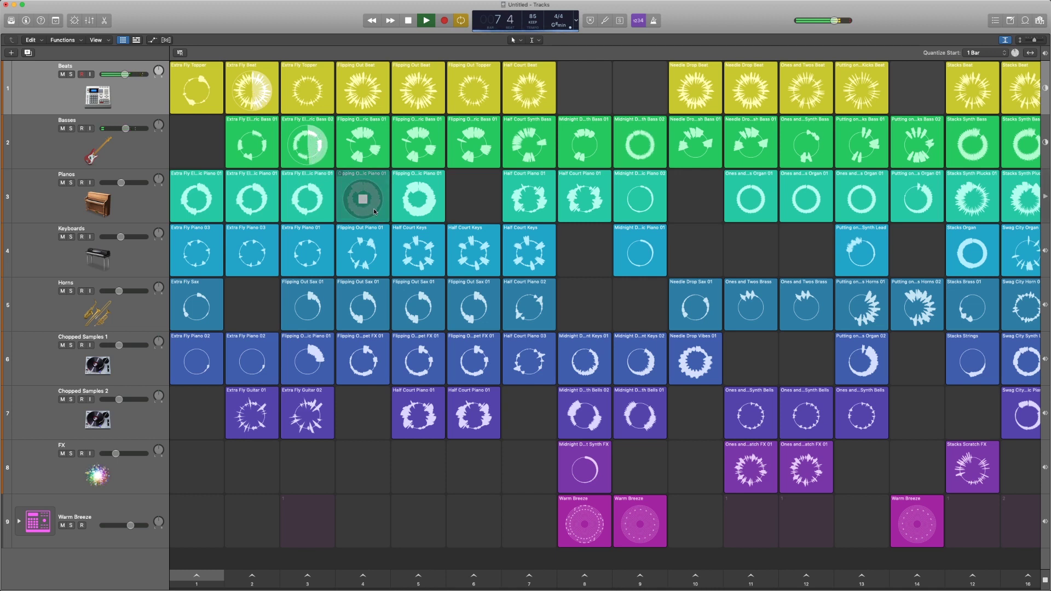
click(370, 256)
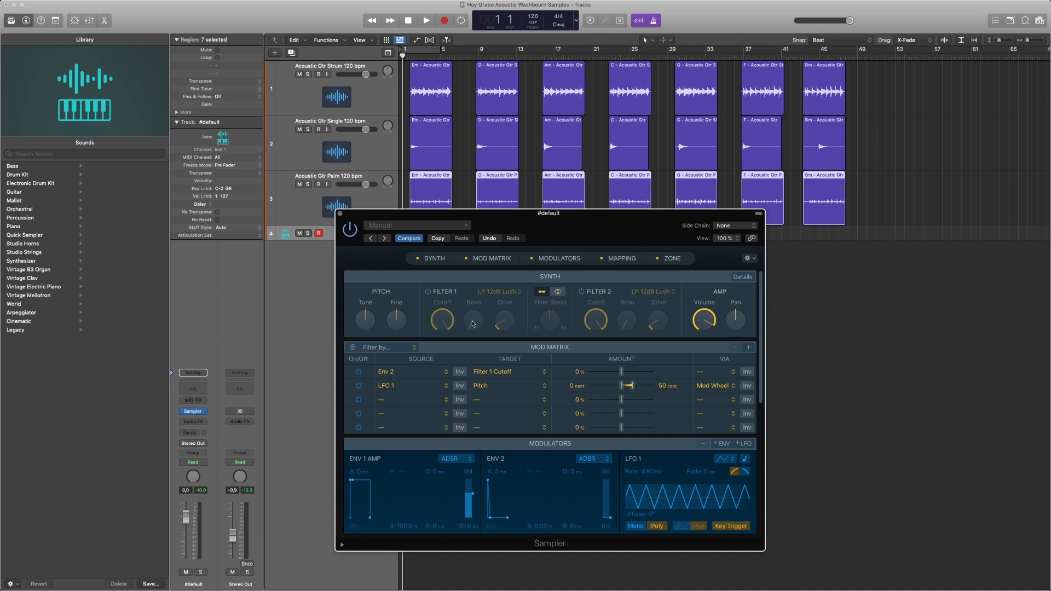
- Look over the Sampler's sections from Synth down to Mapping and return to the Synth section
scroll(621, 383, down, 10)
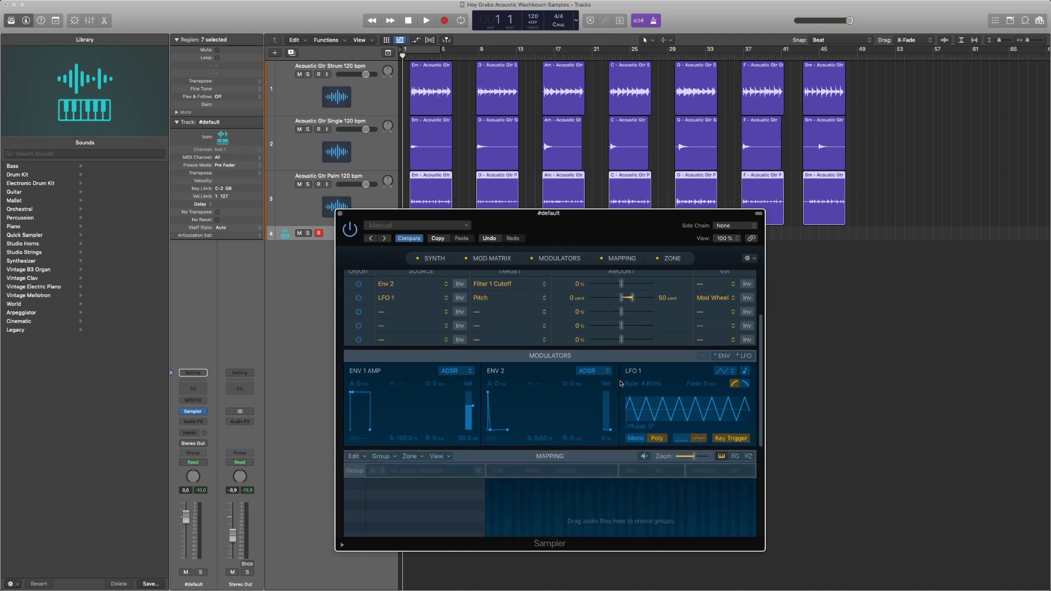
scroll(621, 383, up, 9)
scroll(621, 383, up, 2)
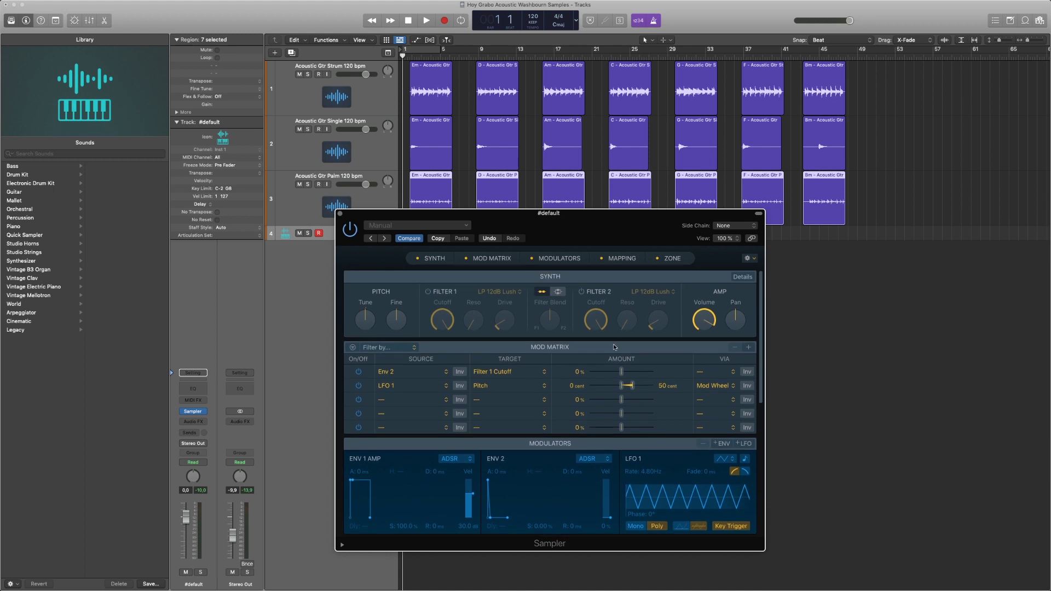
- Select all seven Acoustic Gtr Palm regions and load them into the Sampler as separate mapped zones
drag(617, 217, 605, 222)
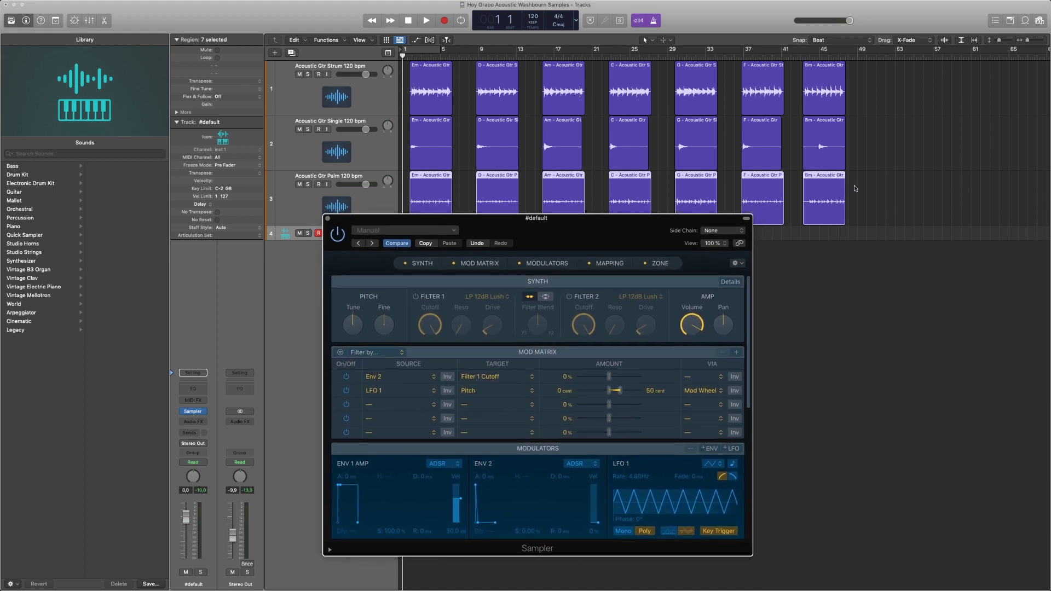
drag(870, 186, 410, 197)
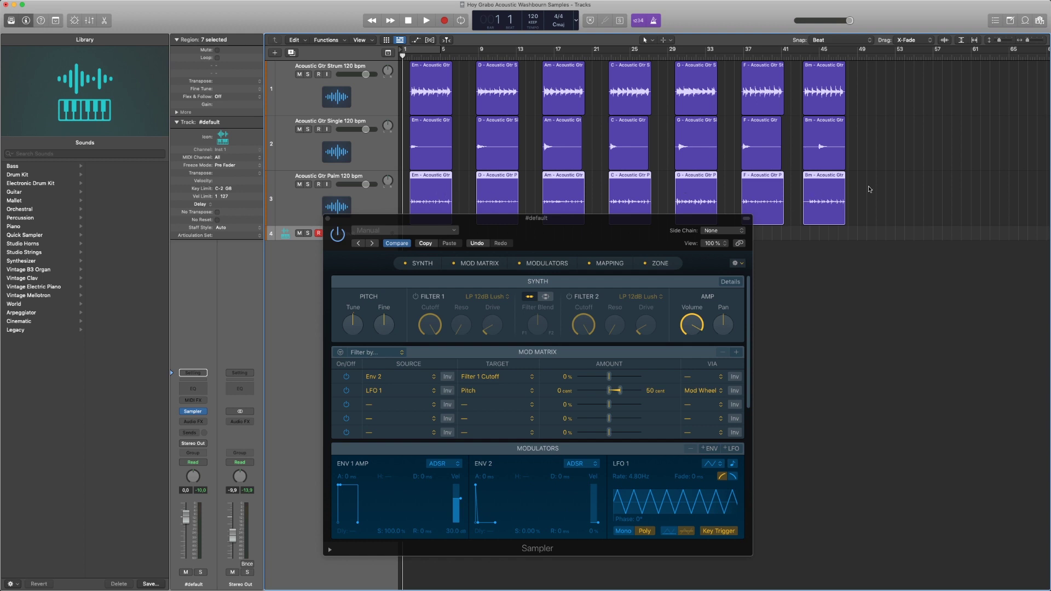
drag(878, 183, 577, 206)
drag(427, 201, 382, 264)
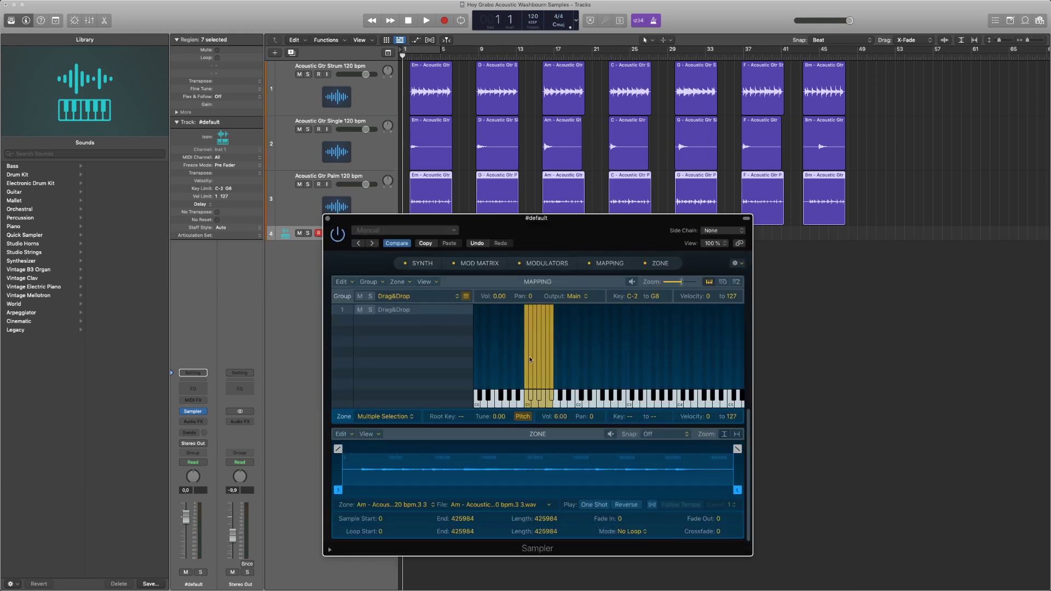
- Audition the mapped guitar samples on the Sampler's keyboard around C1 and C#1
click(533, 405)
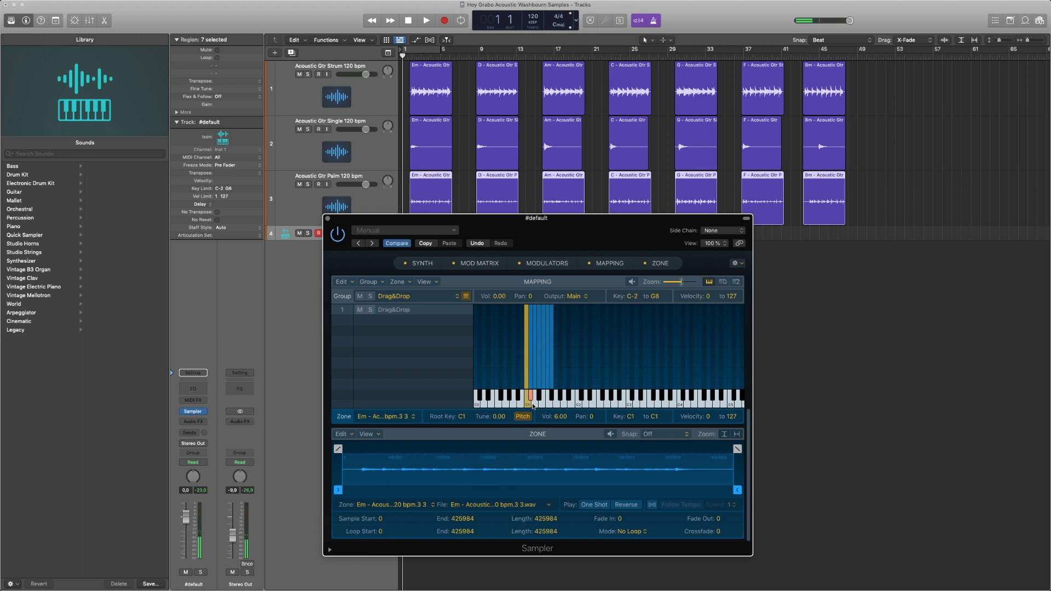
click(533, 405)
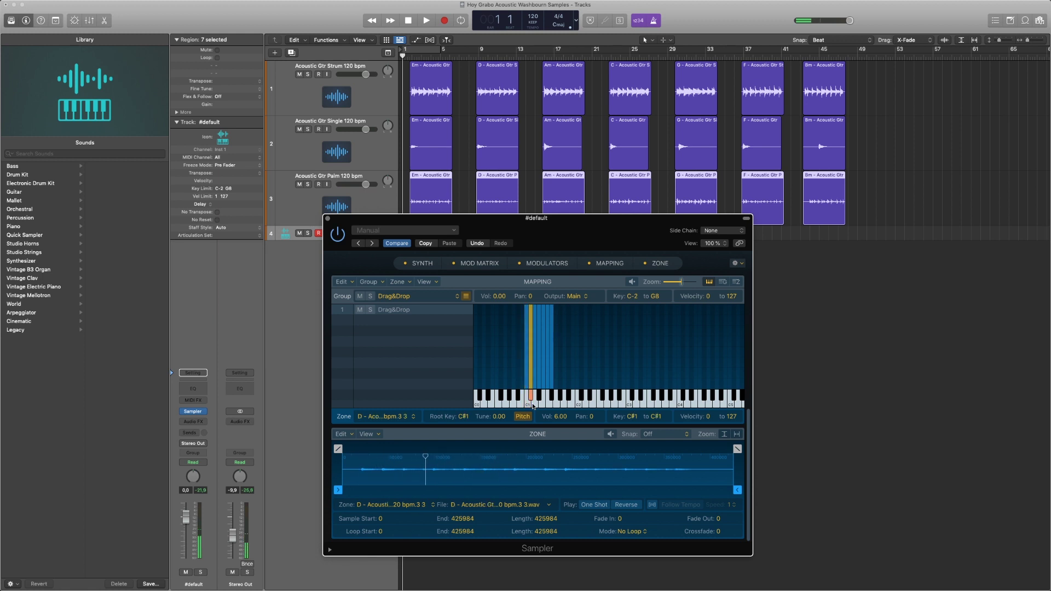
click(533, 405)
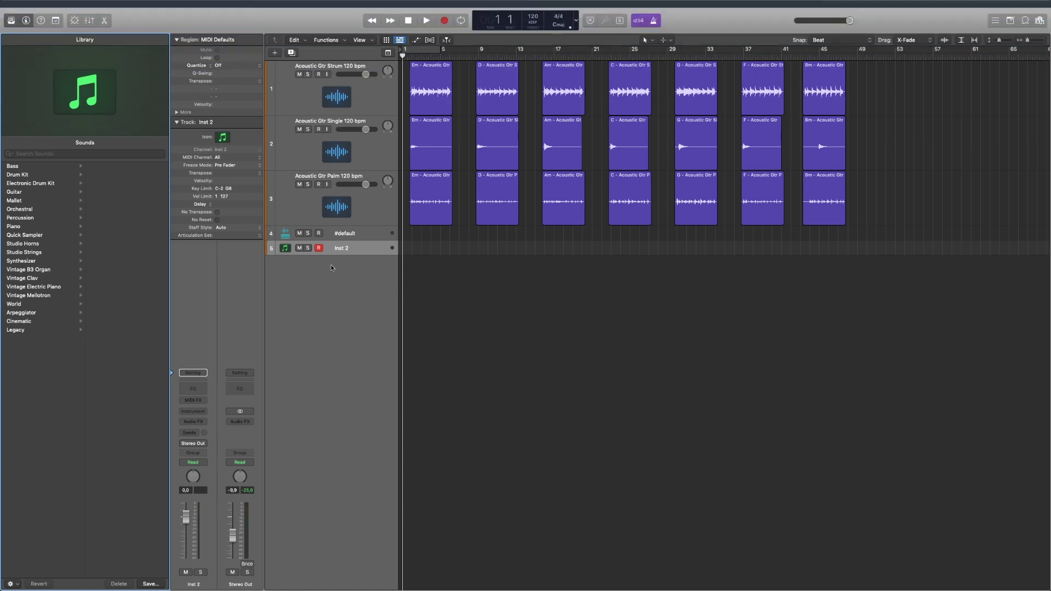
- Increase the Inst 2 track's height and load Quick Sampler (Single Sample) as its instrument
drag(331, 255, 332, 276)
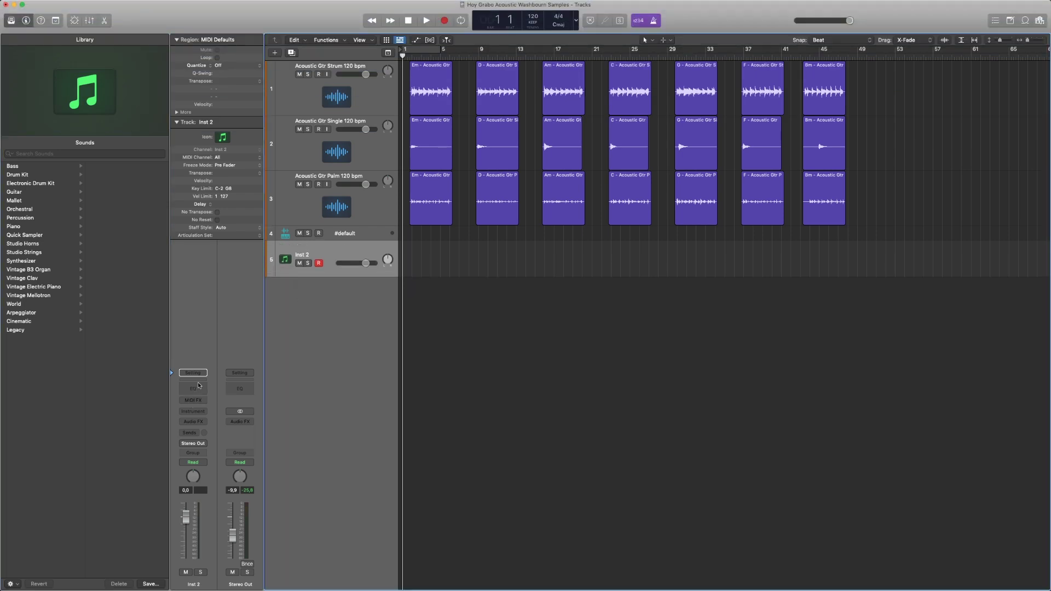
click(191, 412)
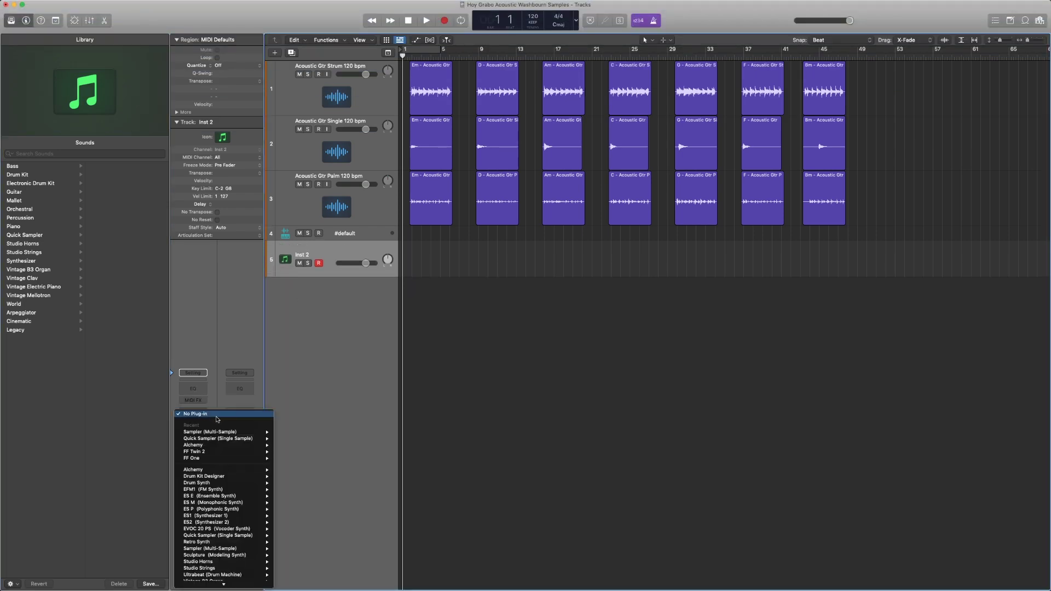
scroll(210, 526, down, 2)
mouse_move(201, 471)
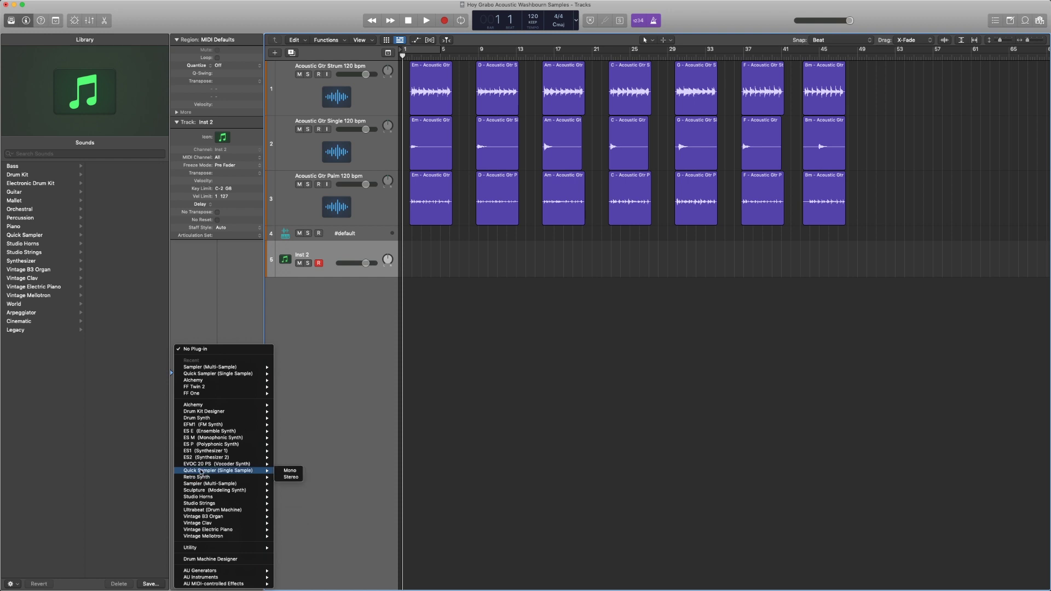
click(298, 474)
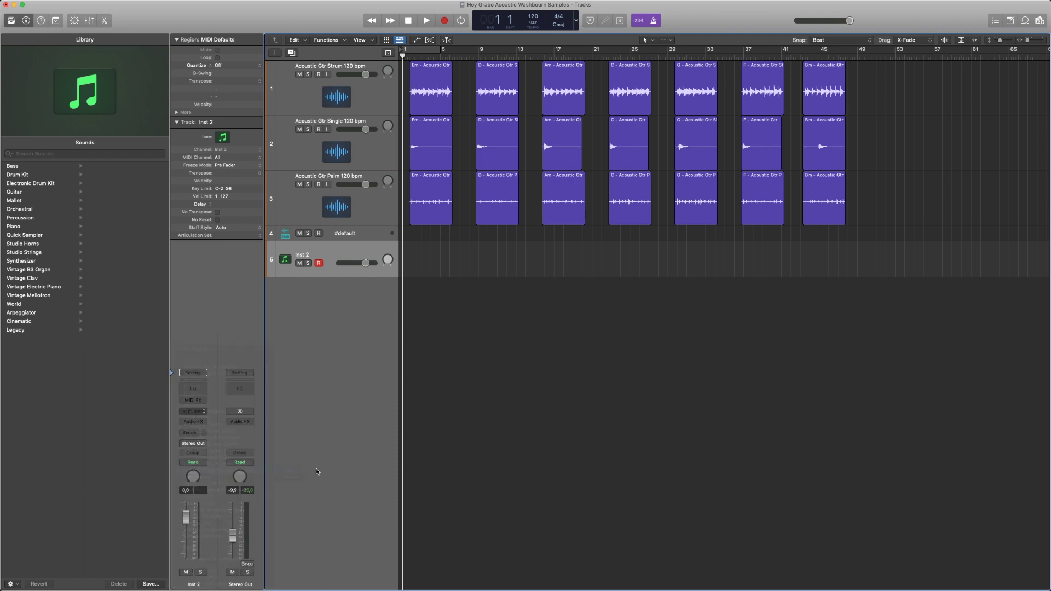
- Move the Quick Sampler window clear of the regions and load the Bm Acoustic Gtr Palm region into it
drag(490, 110, 499, 211)
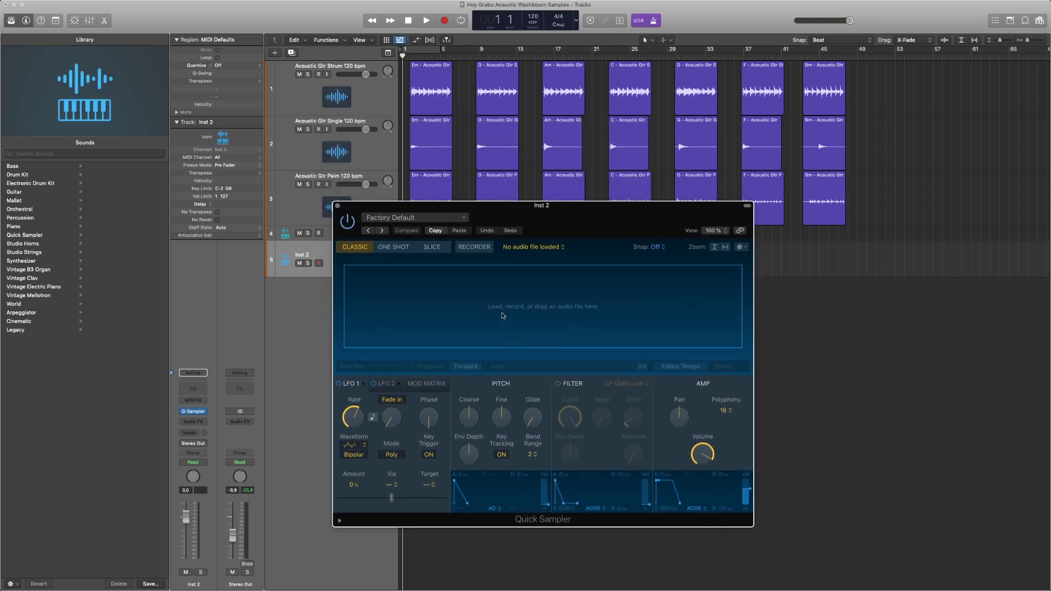
drag(489, 207, 334, 236)
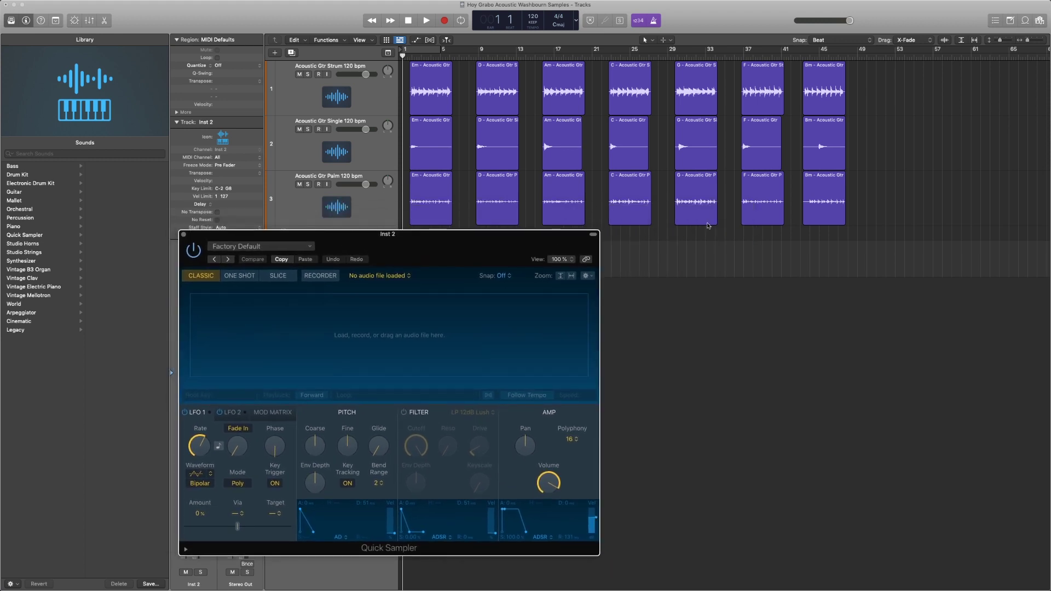
drag(821, 199, 452, 335)
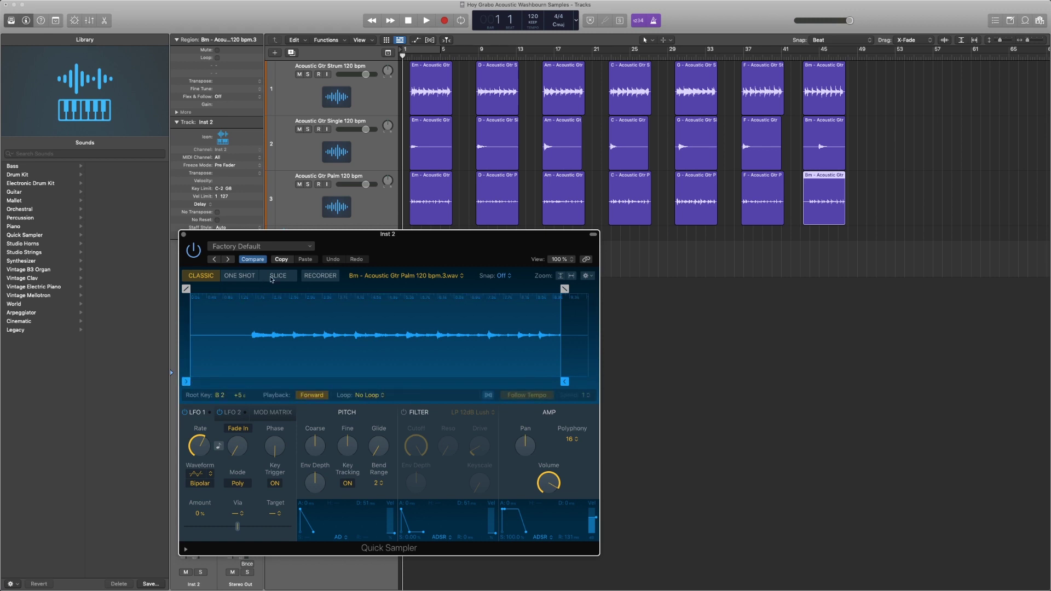
- Switch Quick Sampler to Slice mode, audition a slice of the guitar sample, and set the transient sensitivity to 40
click(278, 275)
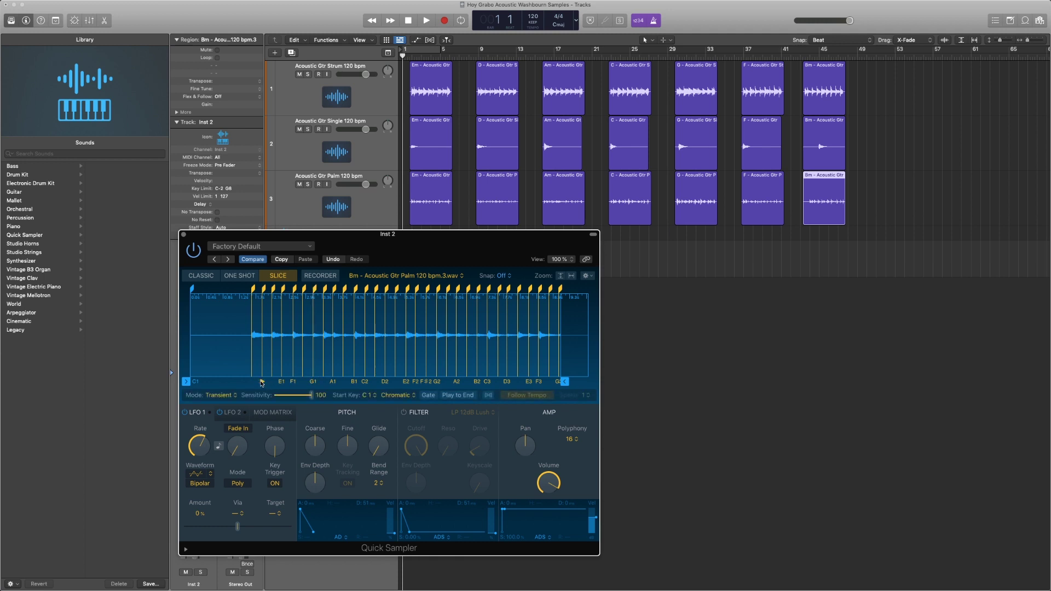
click(262, 382)
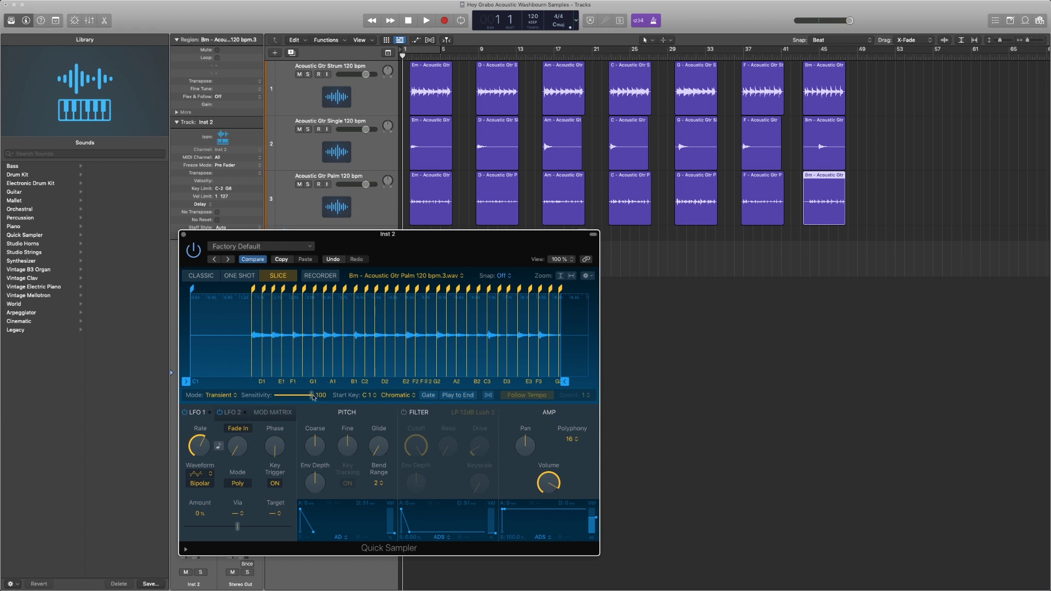
drag(313, 397, 292, 402)
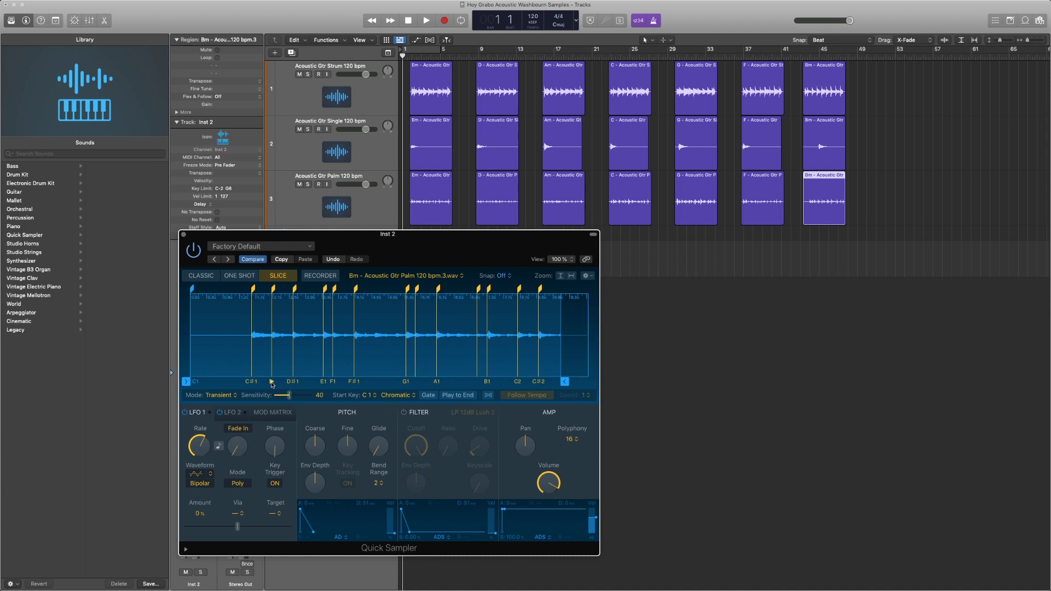
- Audition the D1 slice of the Bm Acoustic Gtr Palm sample several times
click(271, 382)
click(271, 382)
click(271, 382)
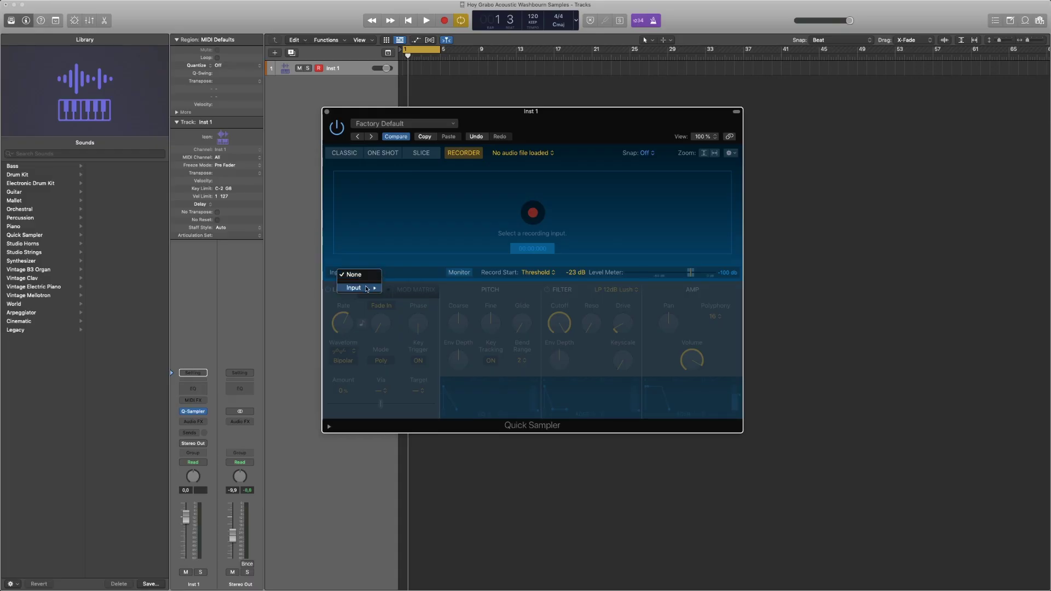
- Choose an audio input as the recording source for Quick Sampler's Recorder on the Inst 1 track
click(361, 272)
click(403, 289)
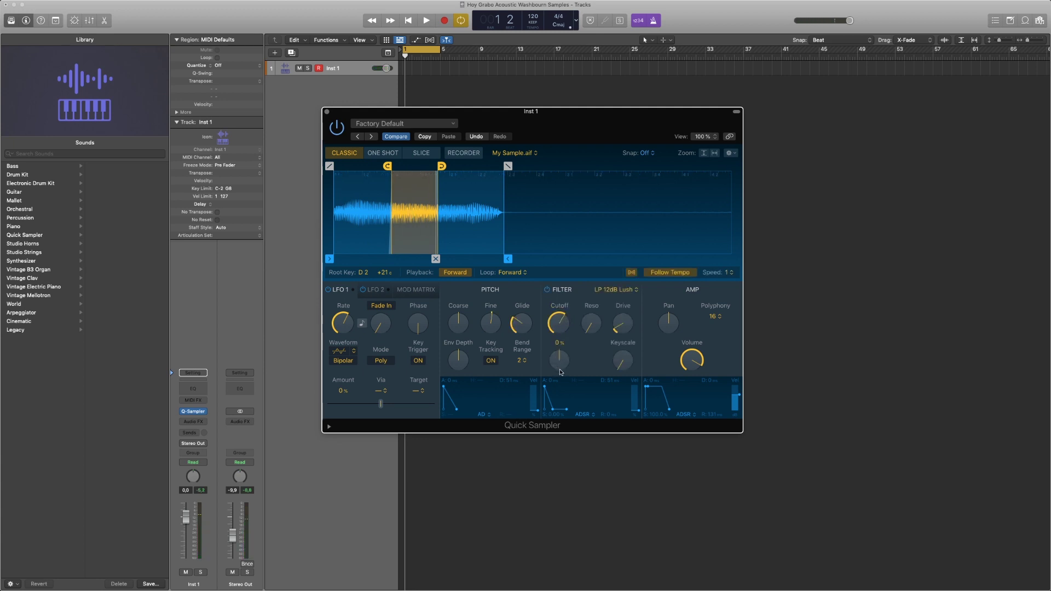
- Raise the resonance and envelope depth of Quick Sampler's filter for the My Sample.aif recording
drag(590, 323, 584, 279)
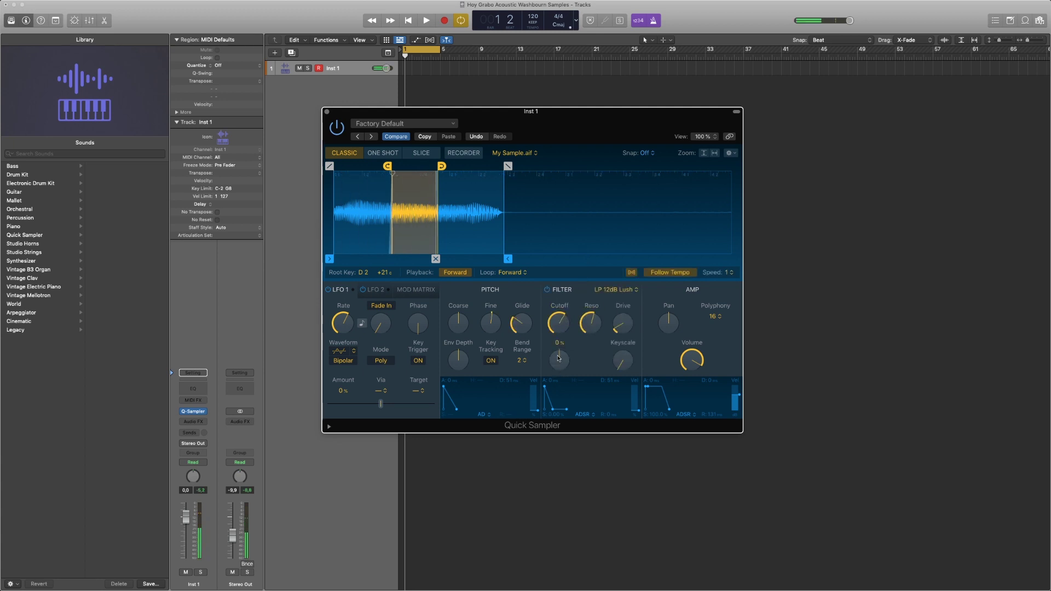
drag(558, 359, 563, 331)
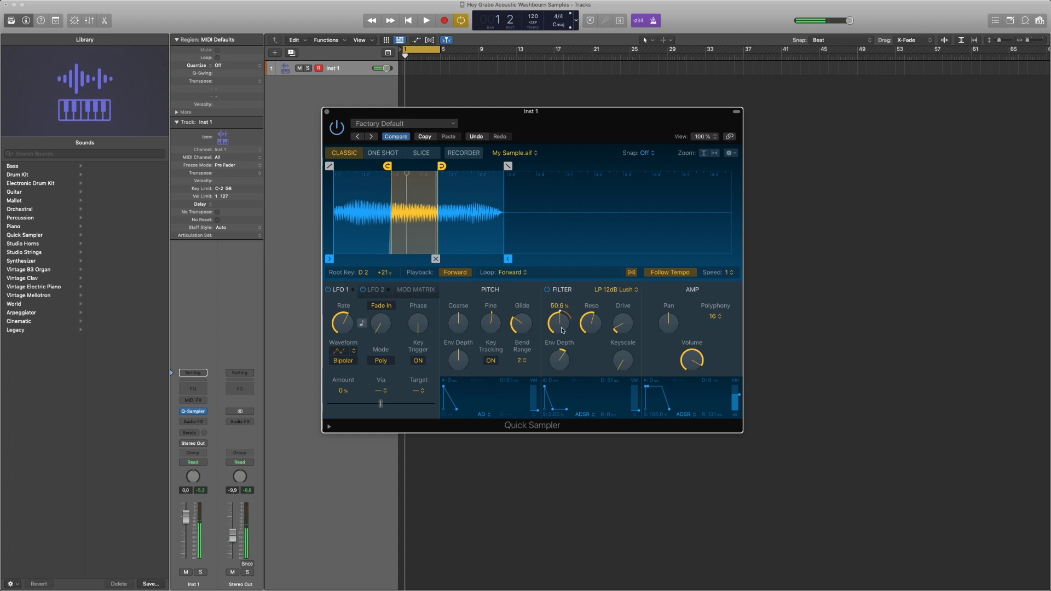
- Insert a reverb plug-in as an audio effect on the Inst 1 channel strip
click(192, 422)
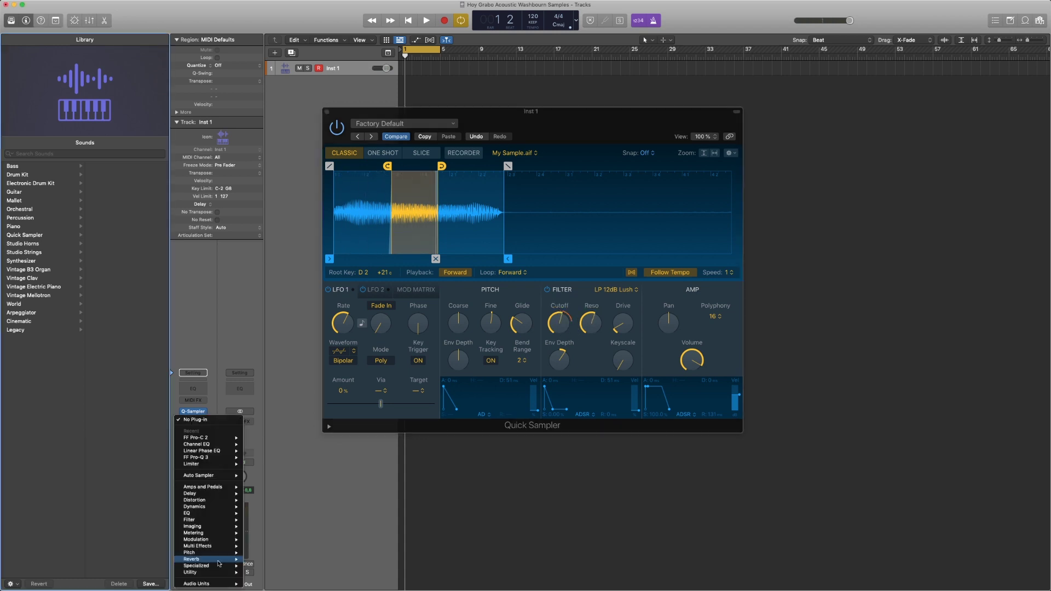
mouse_move(219, 563)
mouse_move(274, 561)
click(329, 559)
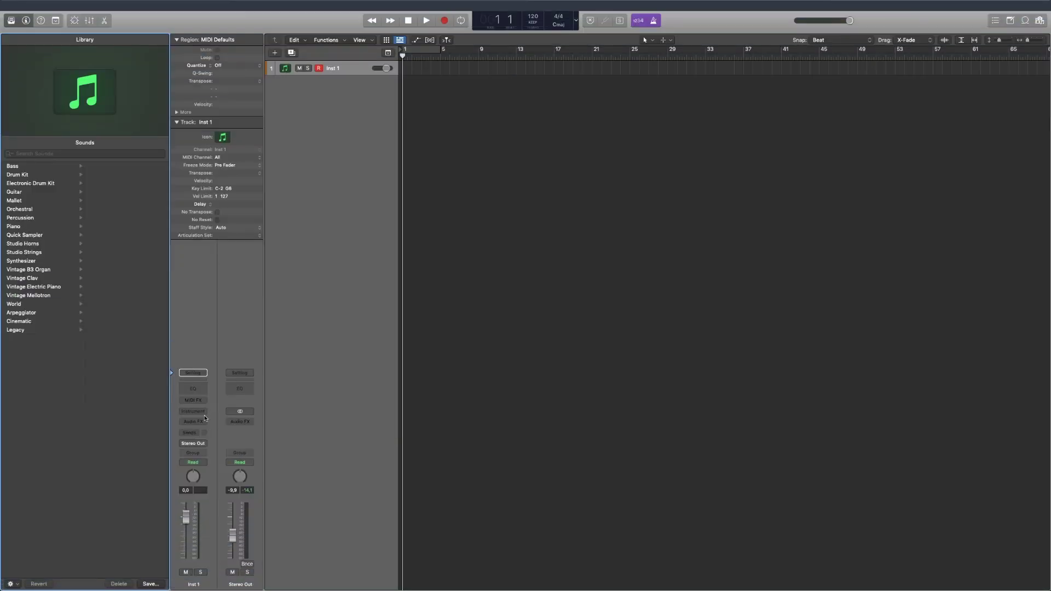
- Load Drum Machine Designer as the Inst 1 track's instrument and shift its window slightly down
click(195, 411)
mouse_move(222, 483)
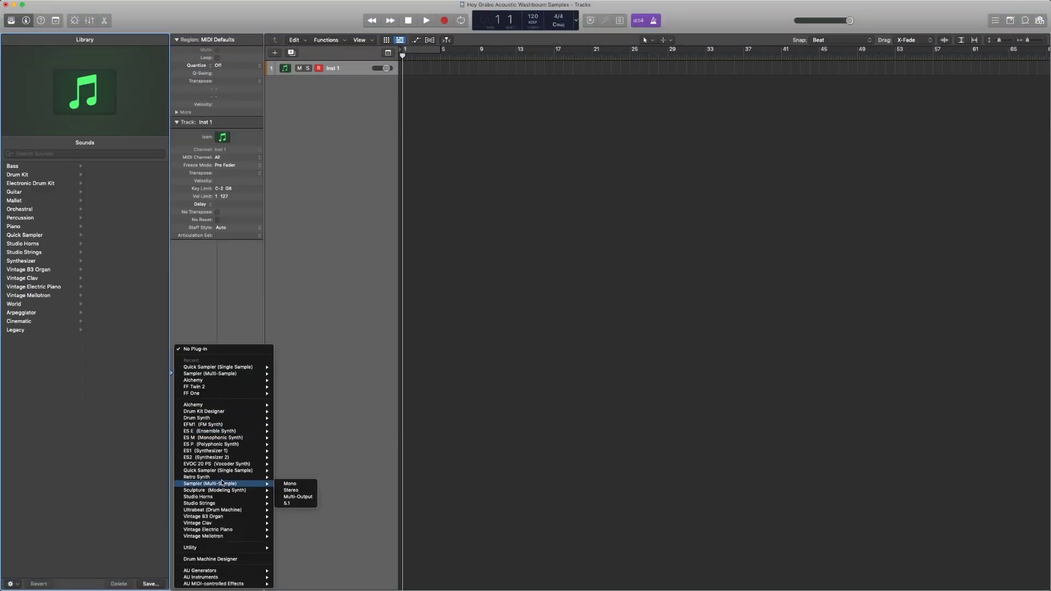
click(226, 560)
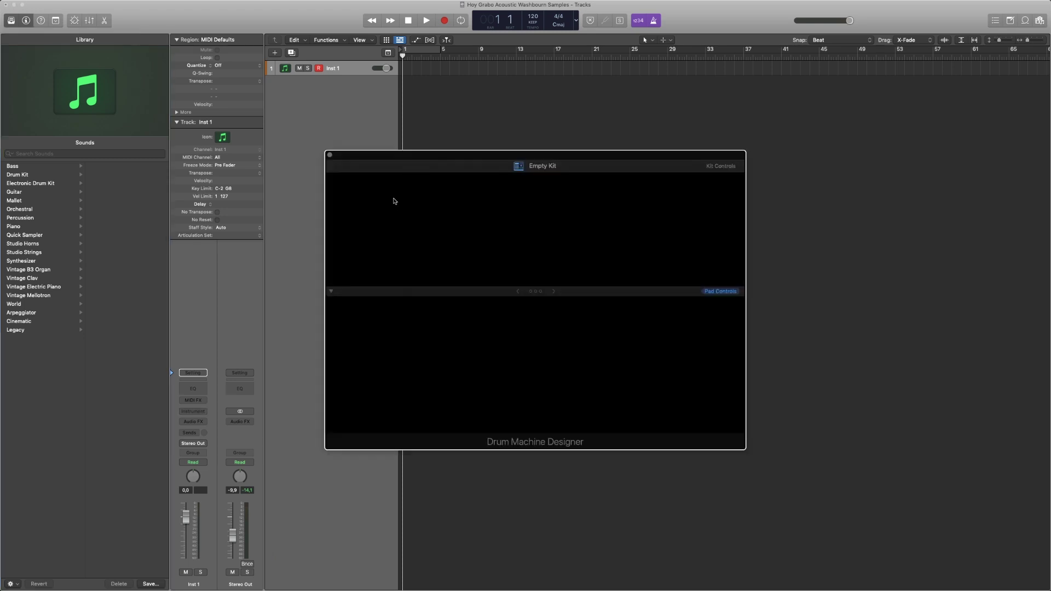
drag(404, 159, 404, 183)
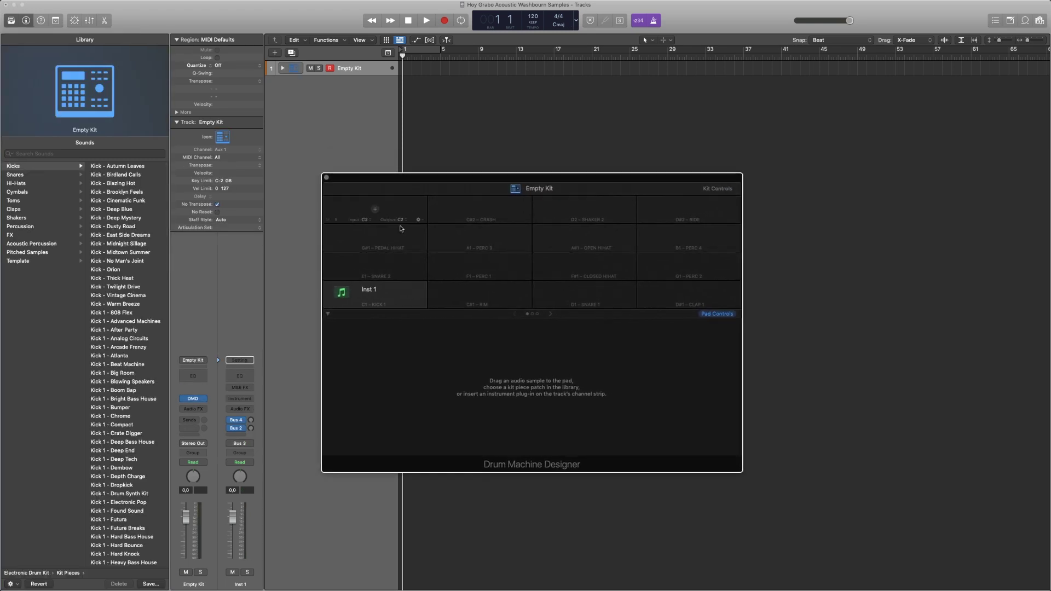
- Select the whole Empty Kit and replace it with the Arcade Frenzy electronic drum kit
click(559, 191)
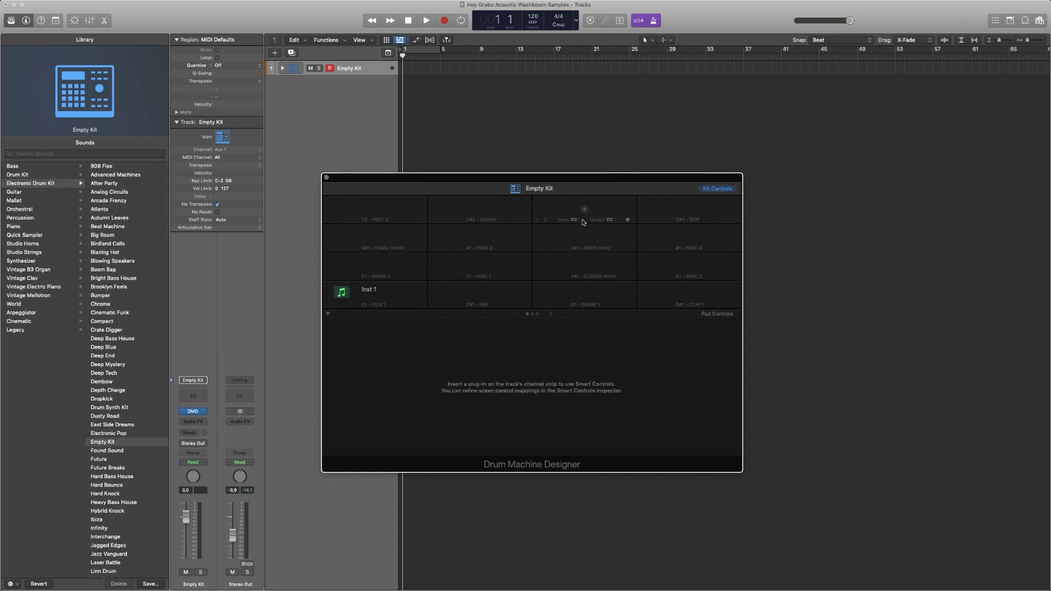
drag(536, 193, 522, 198)
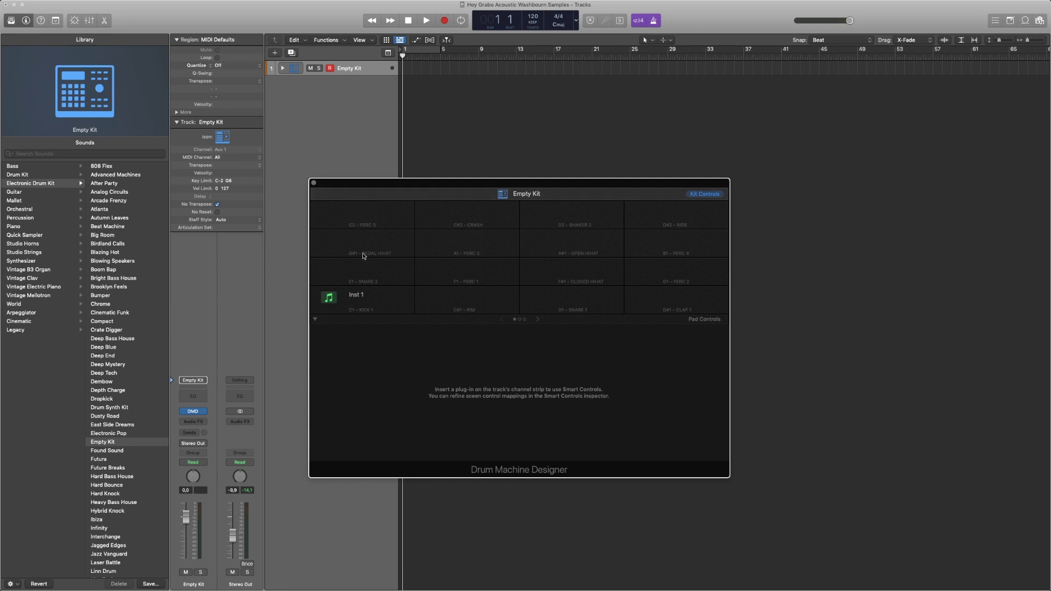
click(119, 201)
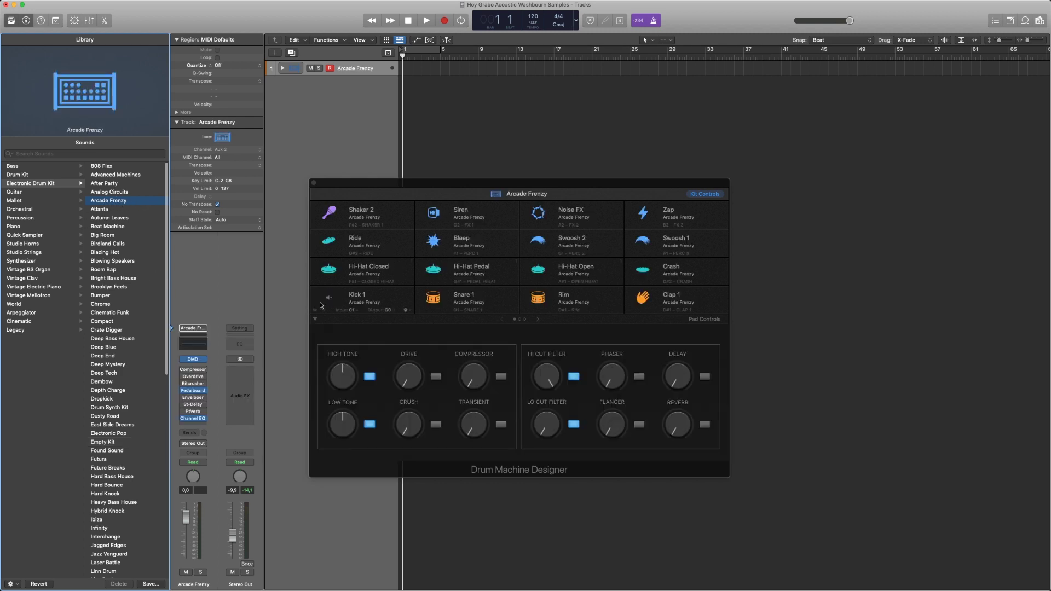
- Audition the Kick 1 and Snare 1 pads of the Arcade Frenzy kit and view their samples
click(380, 297)
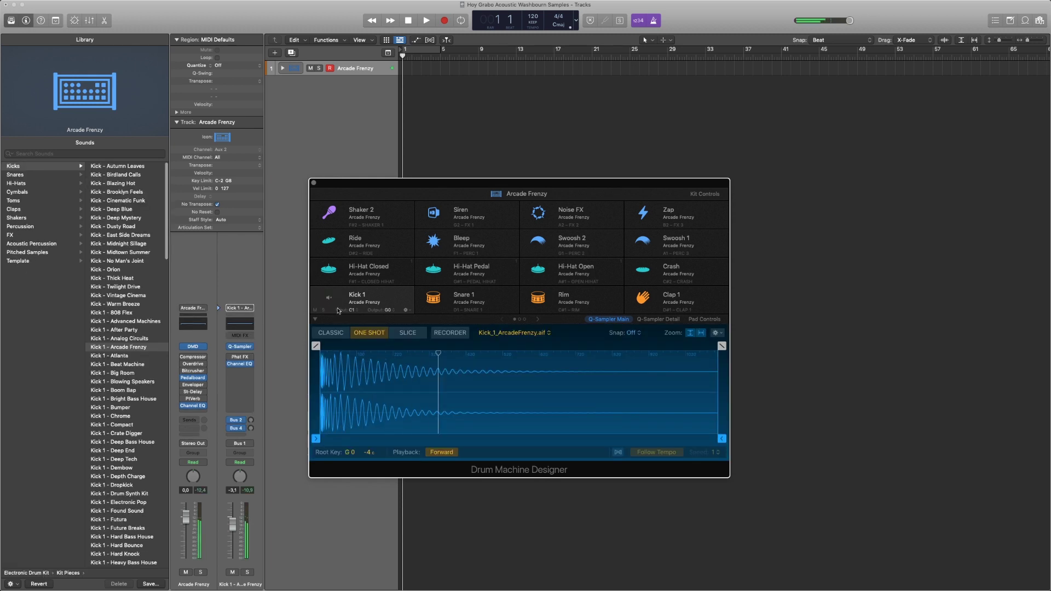
click(542, 300)
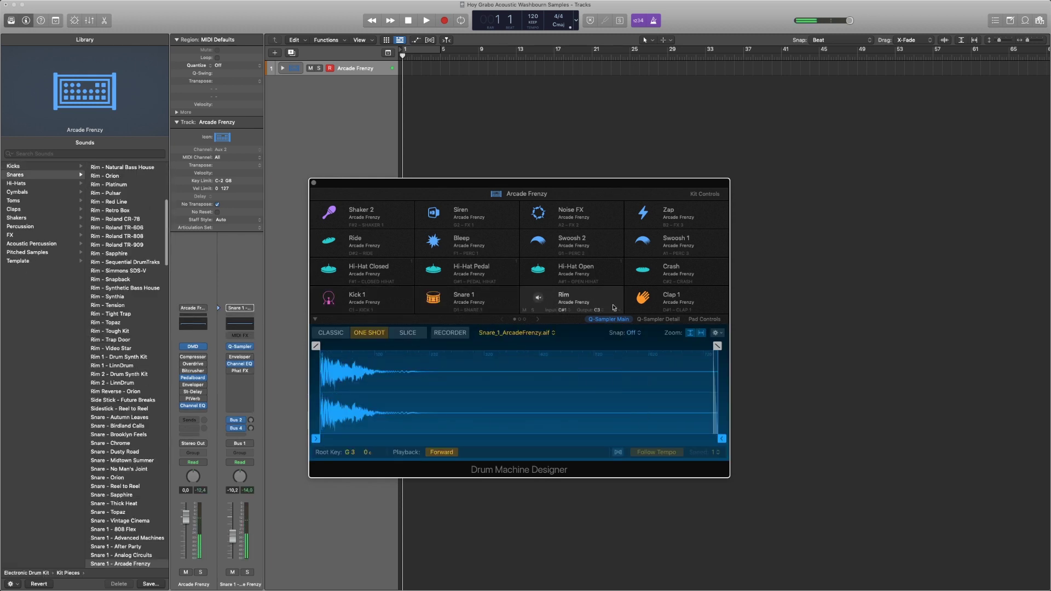